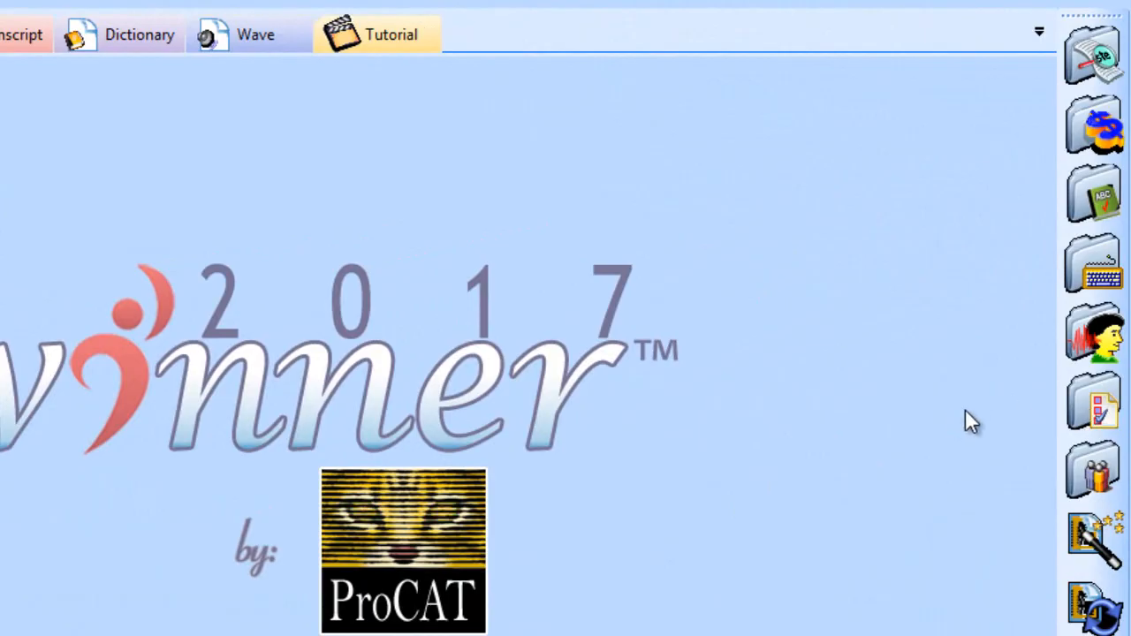
Open the punctuation table from the miscellaneous options and review the existing "if you will" entry
click(1102, 405)
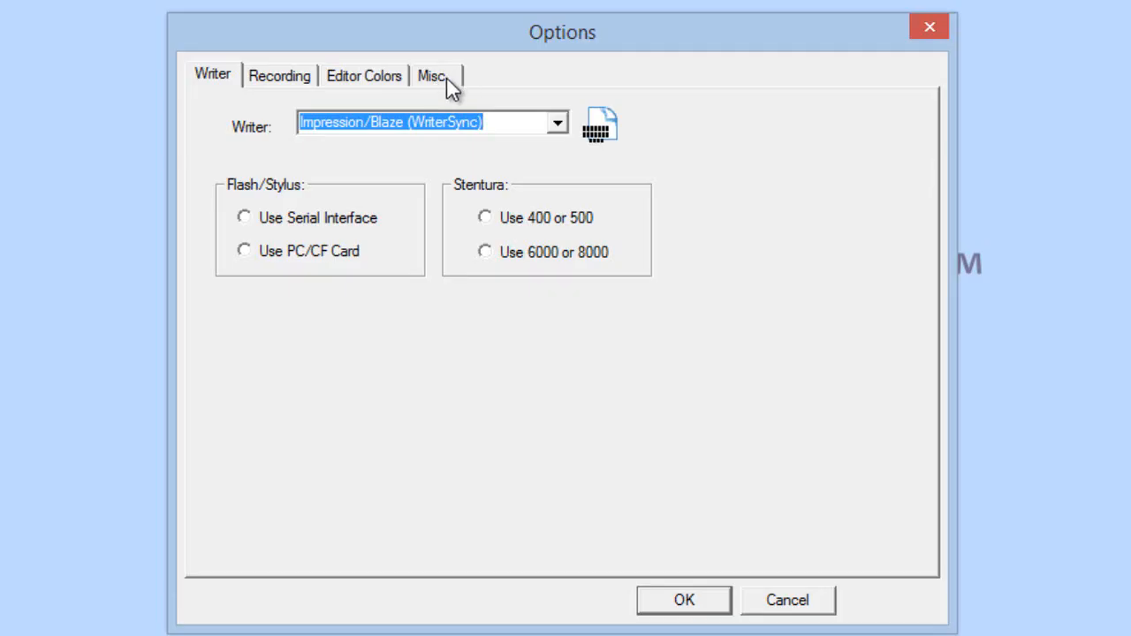
click(446, 76)
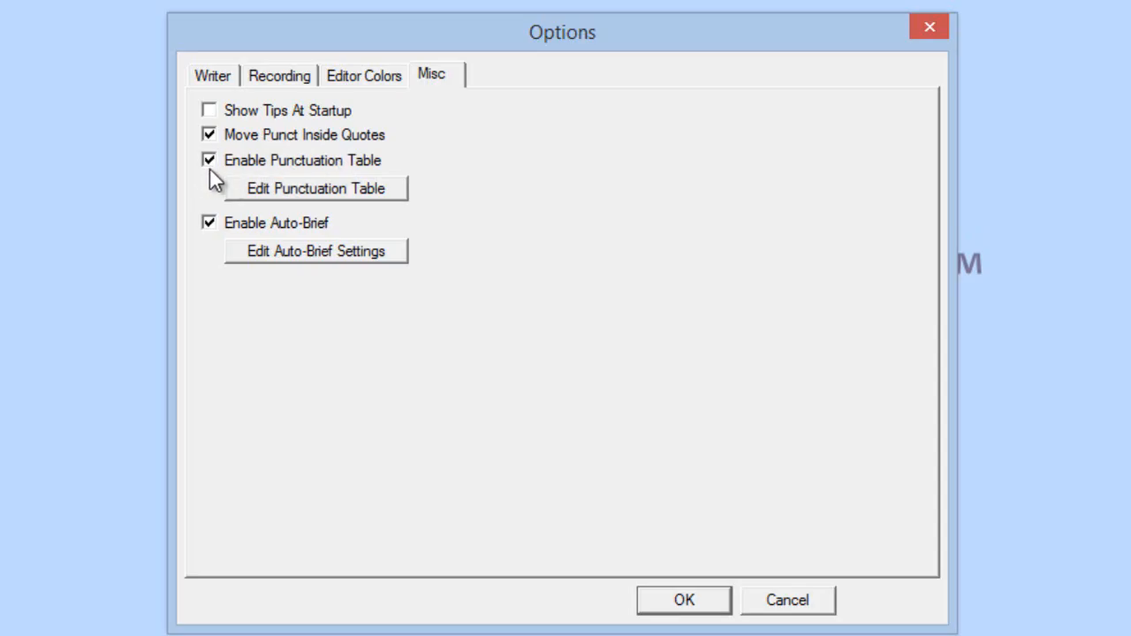
click(294, 194)
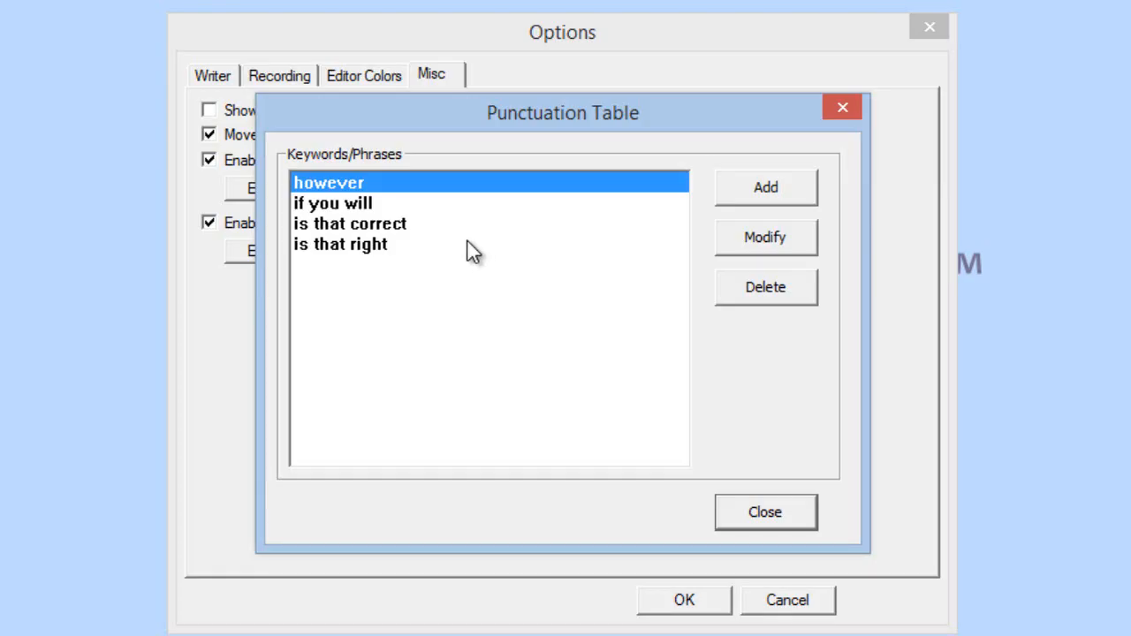
click(366, 207)
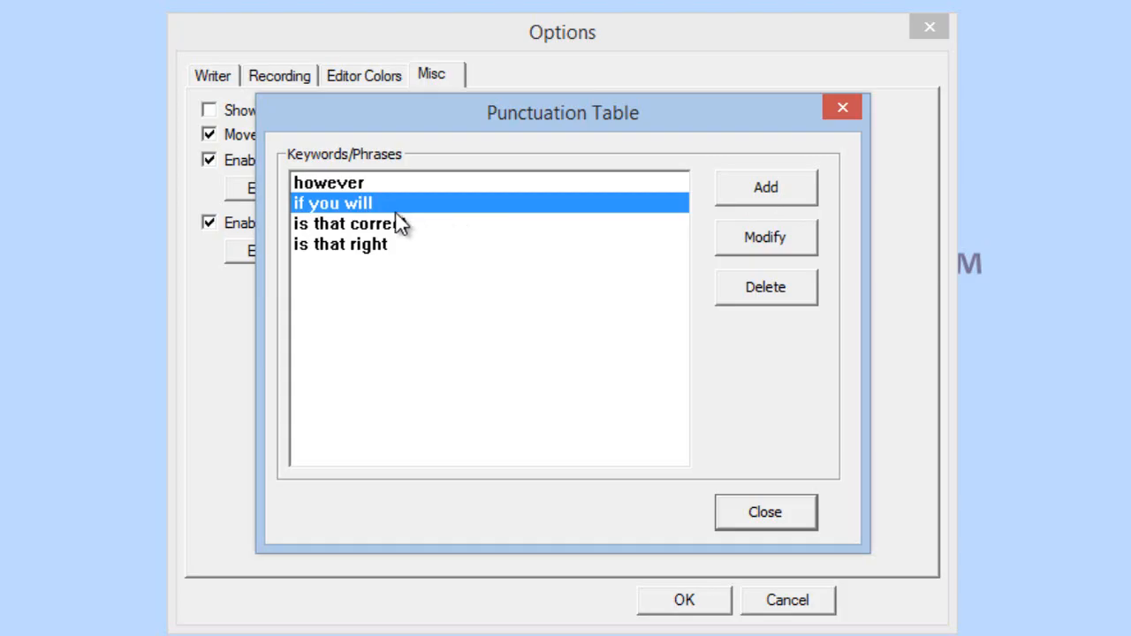
click(752, 239)
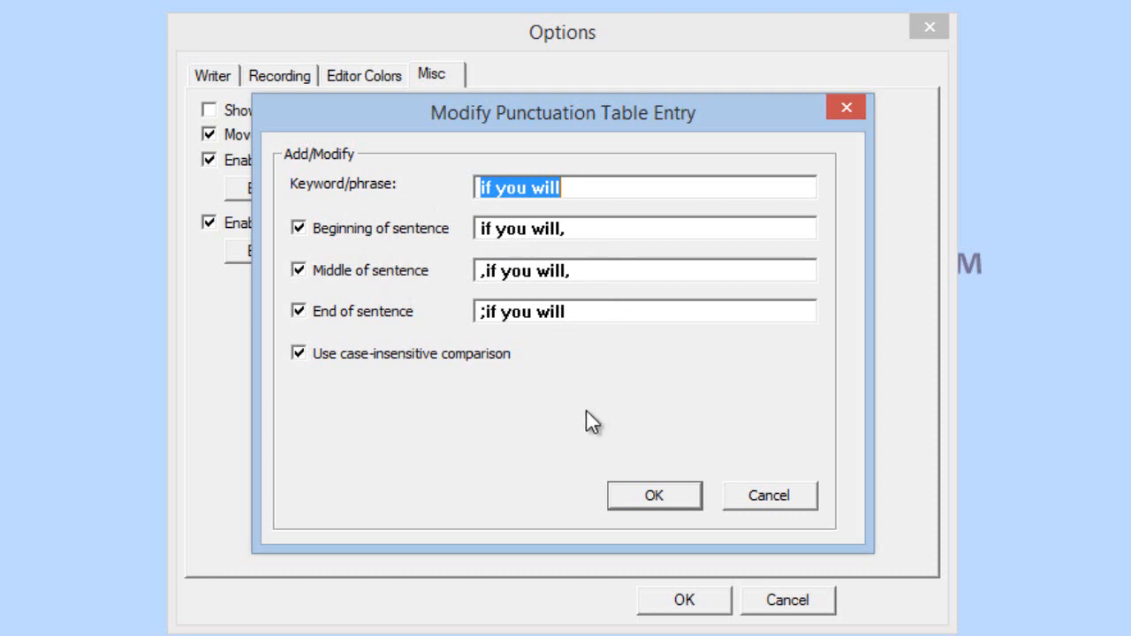
click(616, 495)
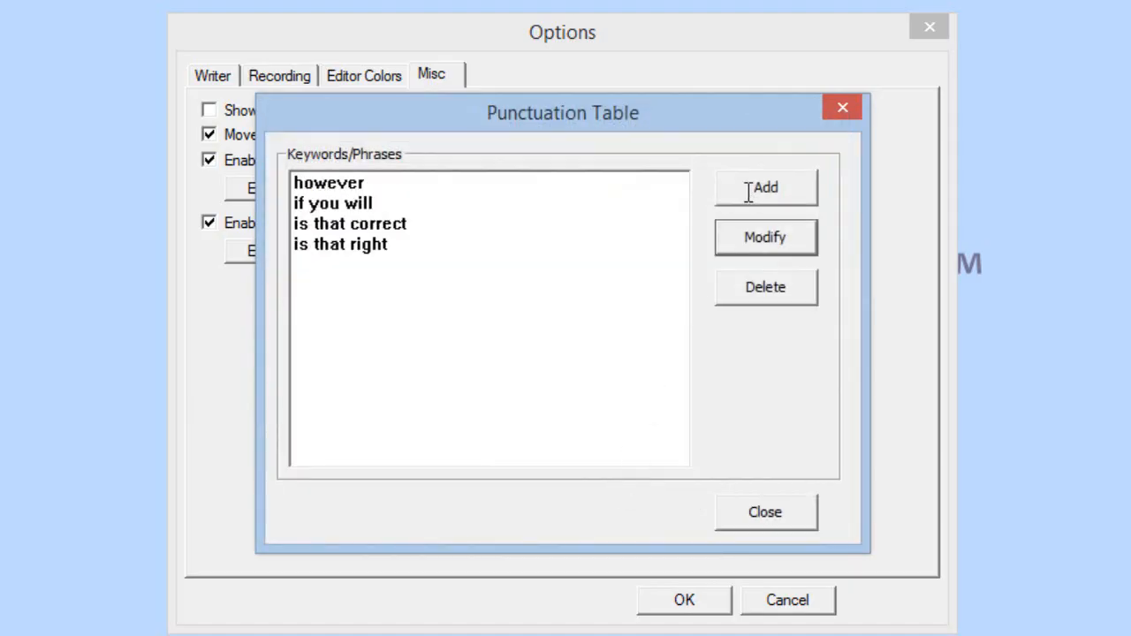
Add a punctuation table entry for the phrase "if you will" with beginning, middle and end of sentence enabled
click(748, 190)
text(i)
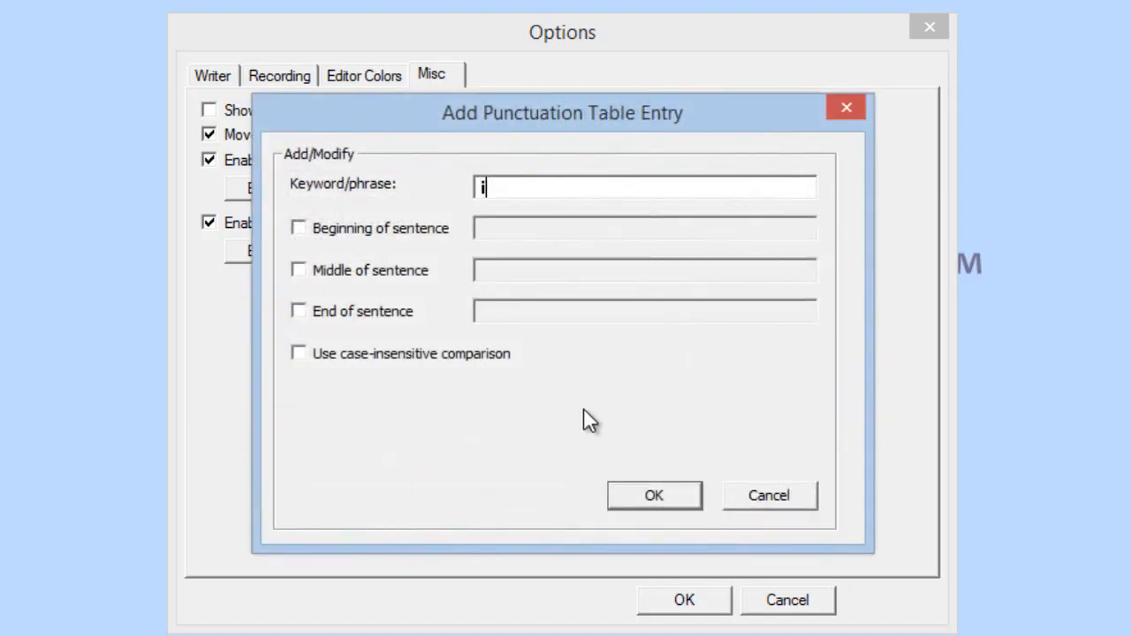
text(f you will)
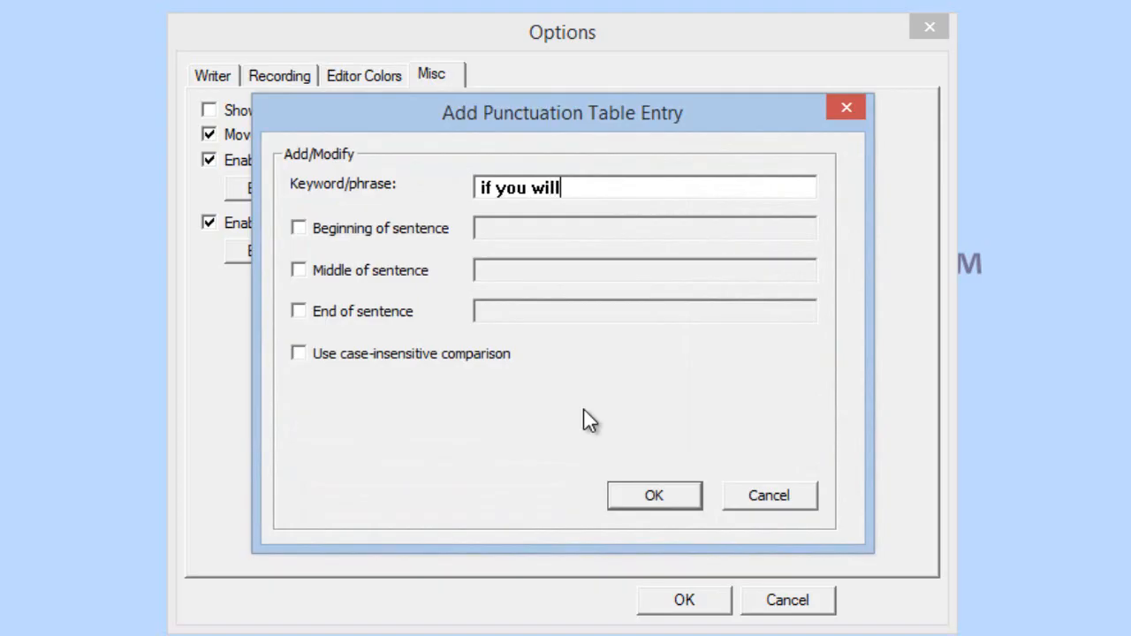
click(299, 228)
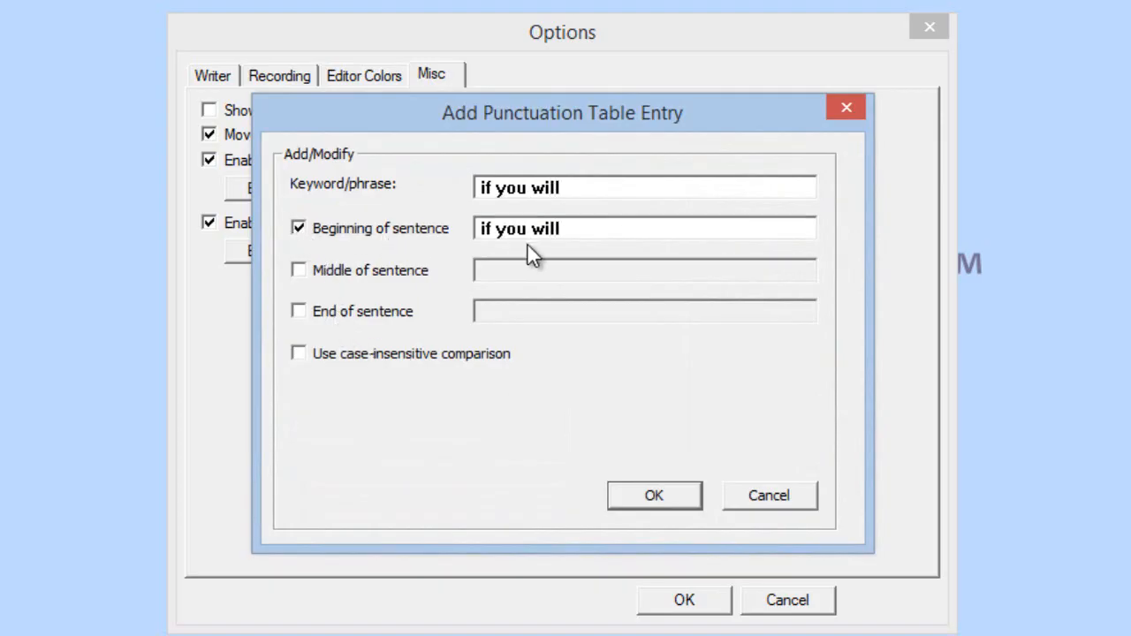
click(302, 274)
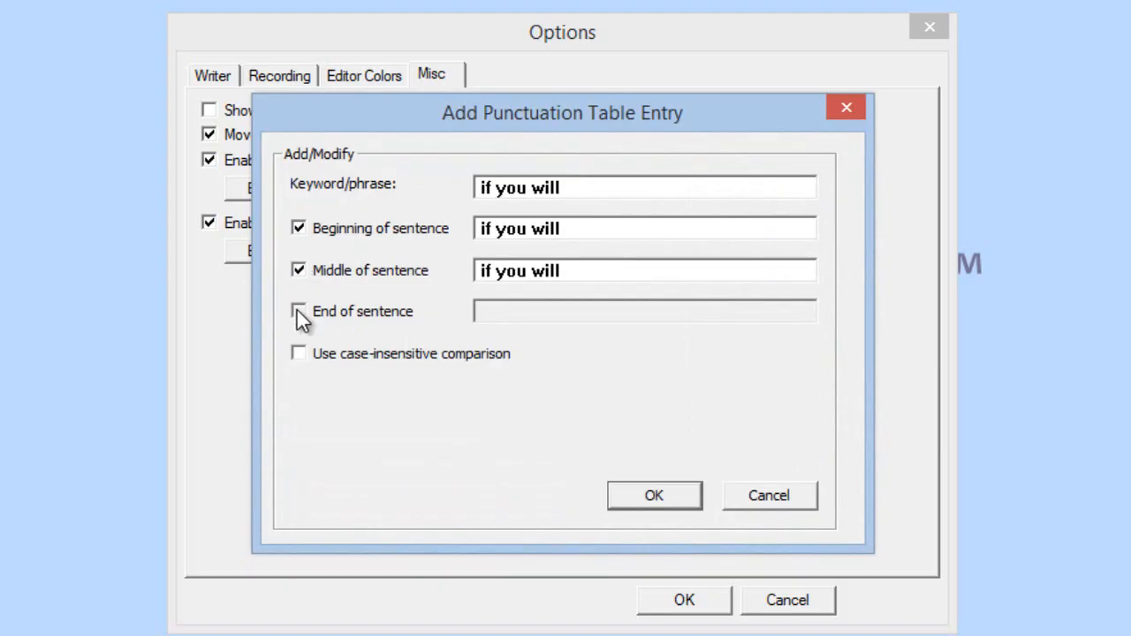
click(297, 310)
Punctuate the entry as "if you will," at the beginning, ",if you will," in the middle and ";if you will" at the end, and save it
click(568, 226)
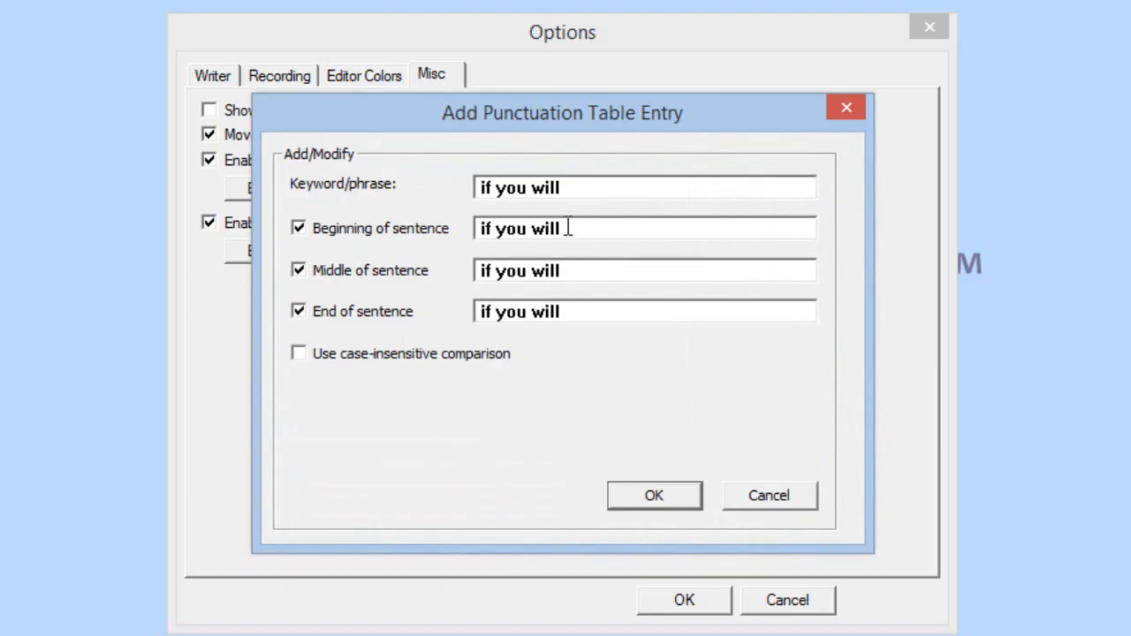
text(,)
click(478, 266)
text(,)
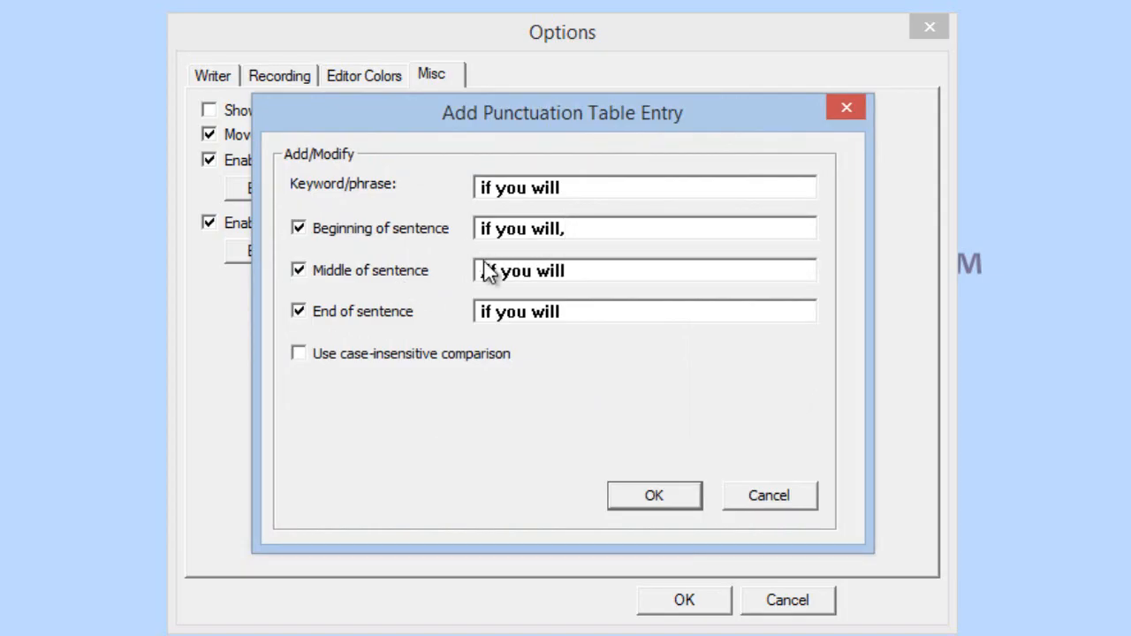
click(575, 271)
text(,)
click(478, 311)
text(;)
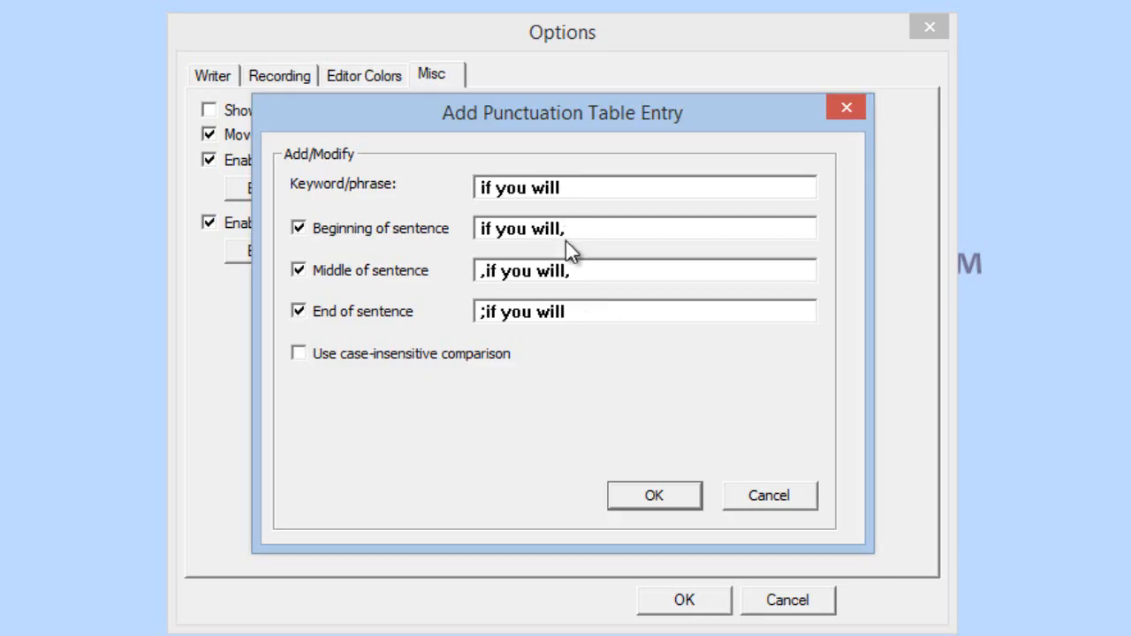
click(628, 502)
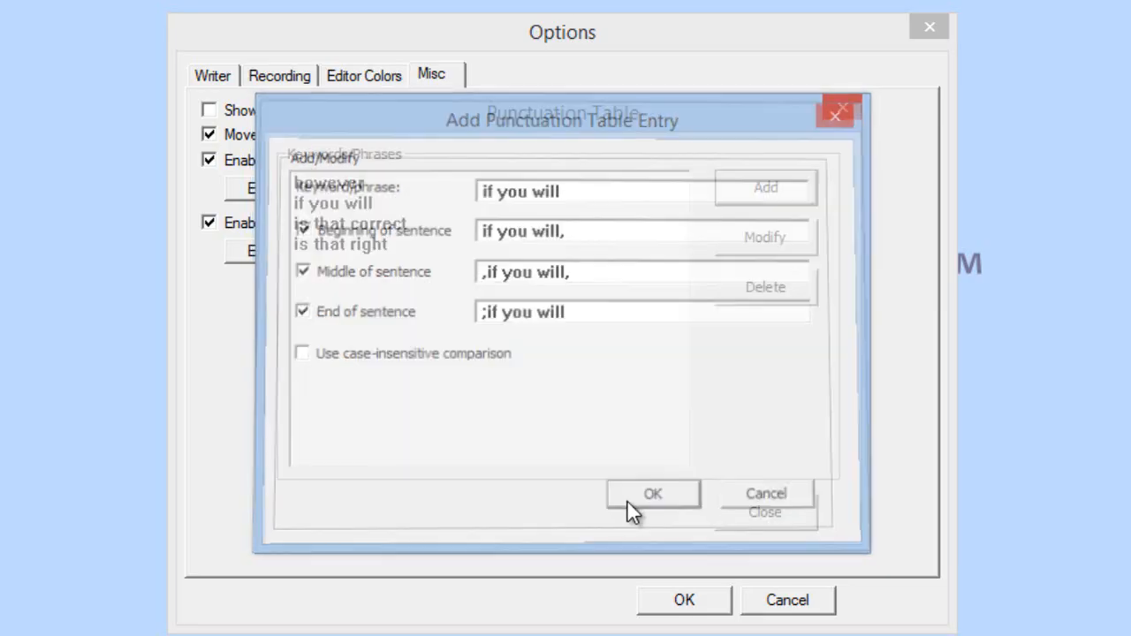
Review the settings of the "is that correct" entry and close the punctuation table
click(328, 226)
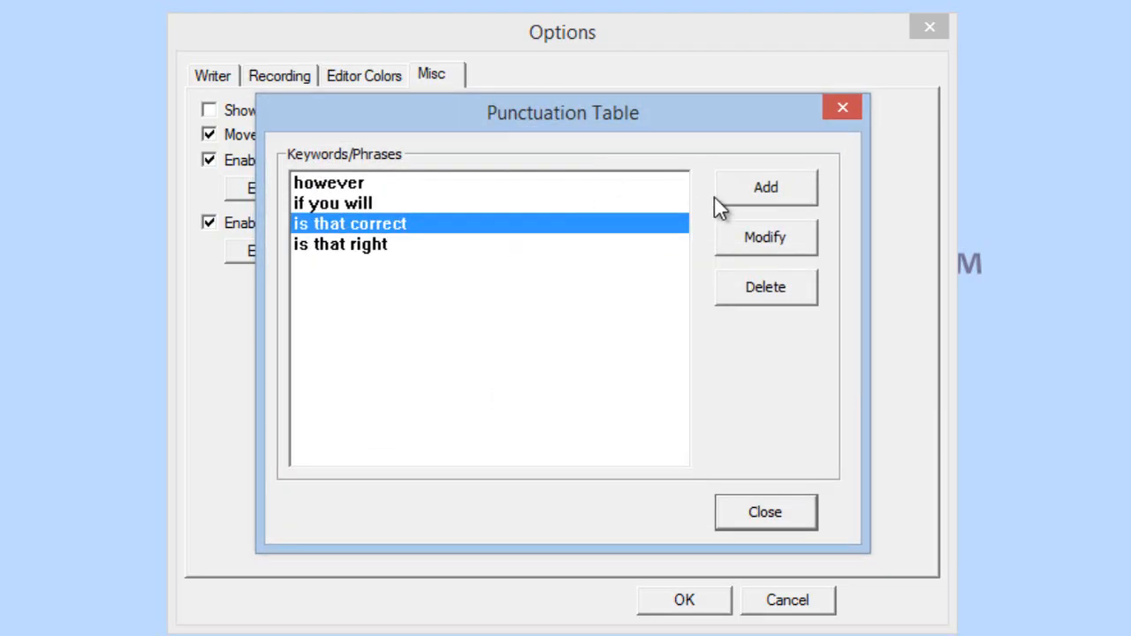
click(753, 248)
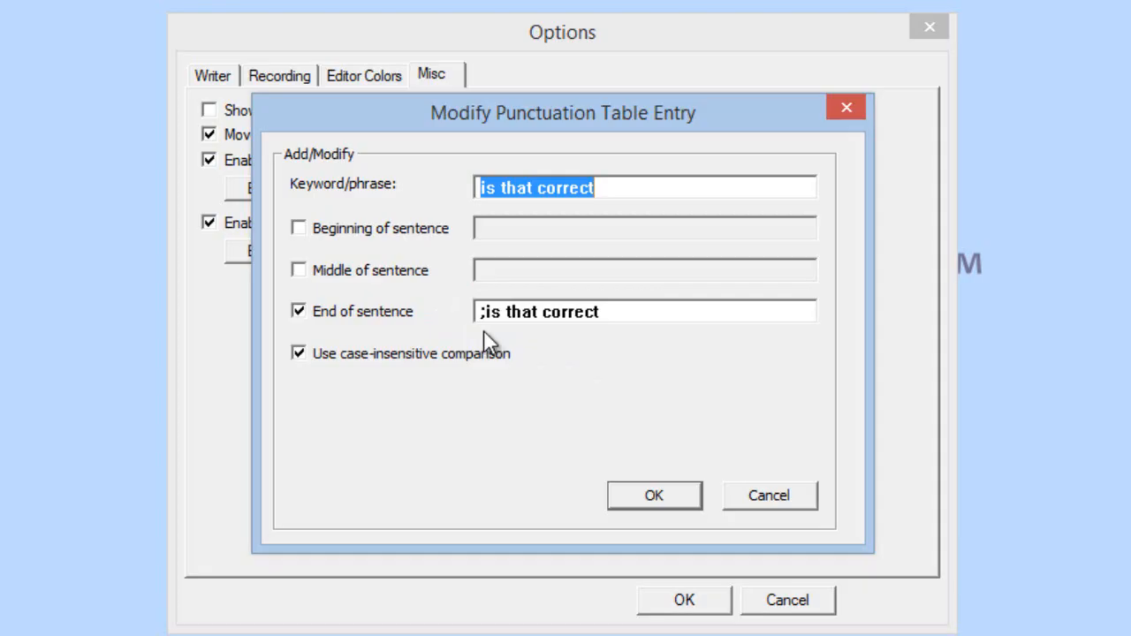
click(626, 495)
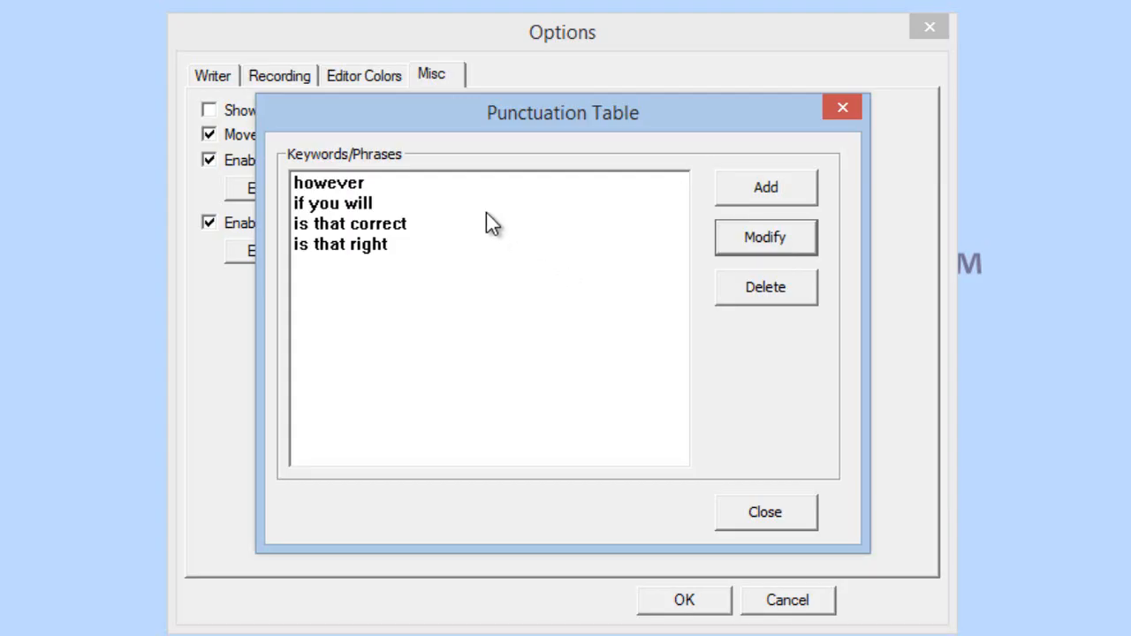
click(731, 512)
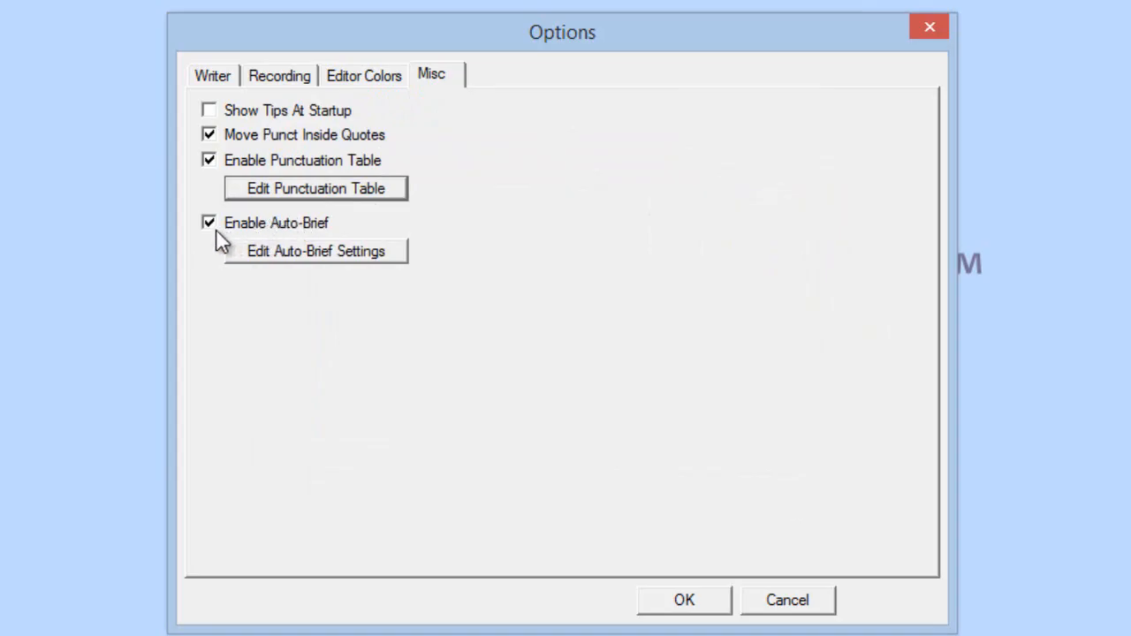
Set the Auto-Brief Max Outline to 5 and accept the Auto-Brief settings
click(290, 257)
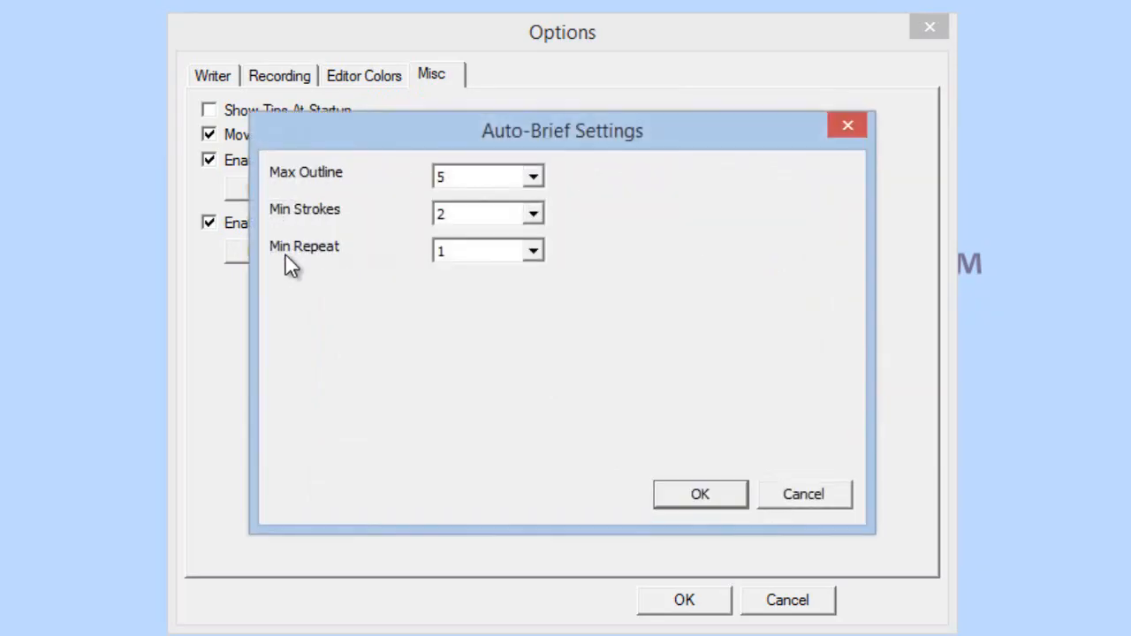
drag(450, 126, 429, 44)
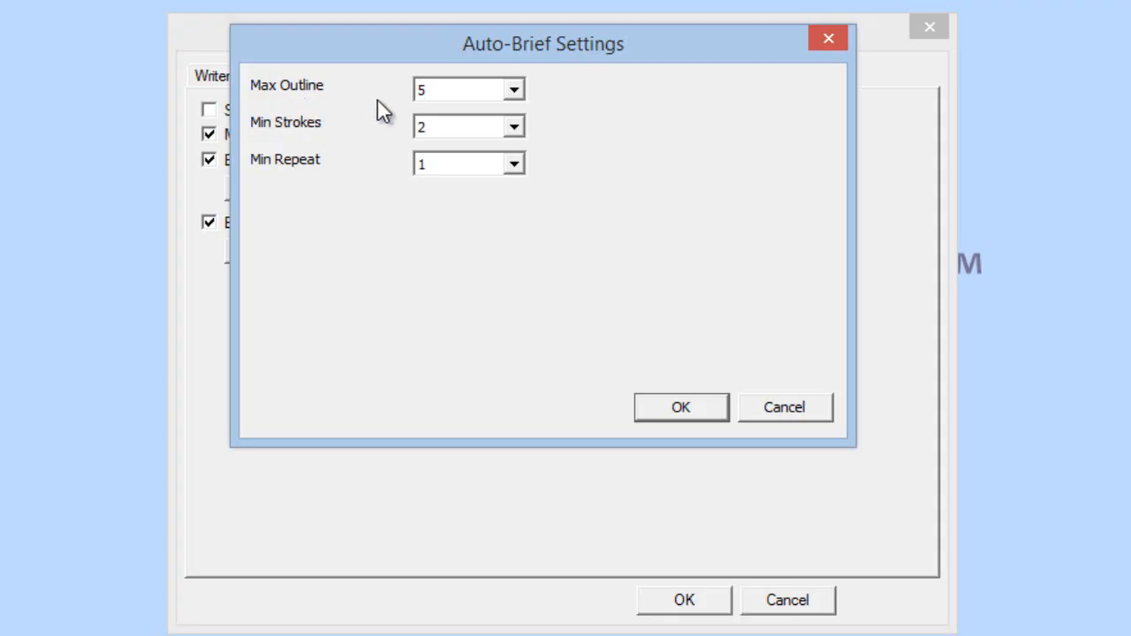
click(514, 89)
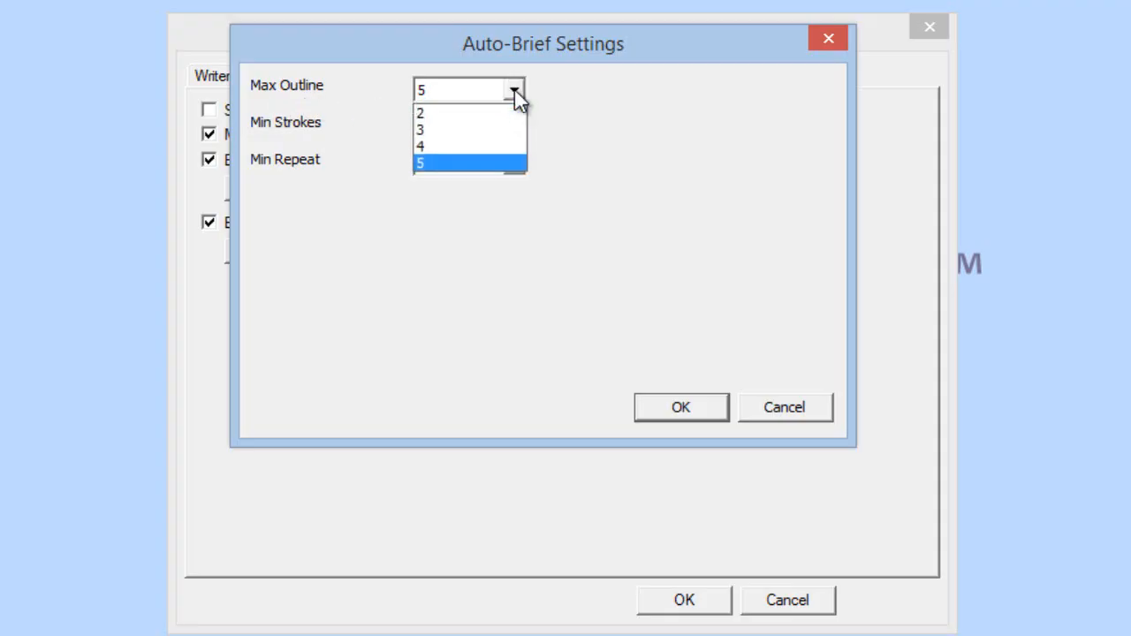
click(474, 163)
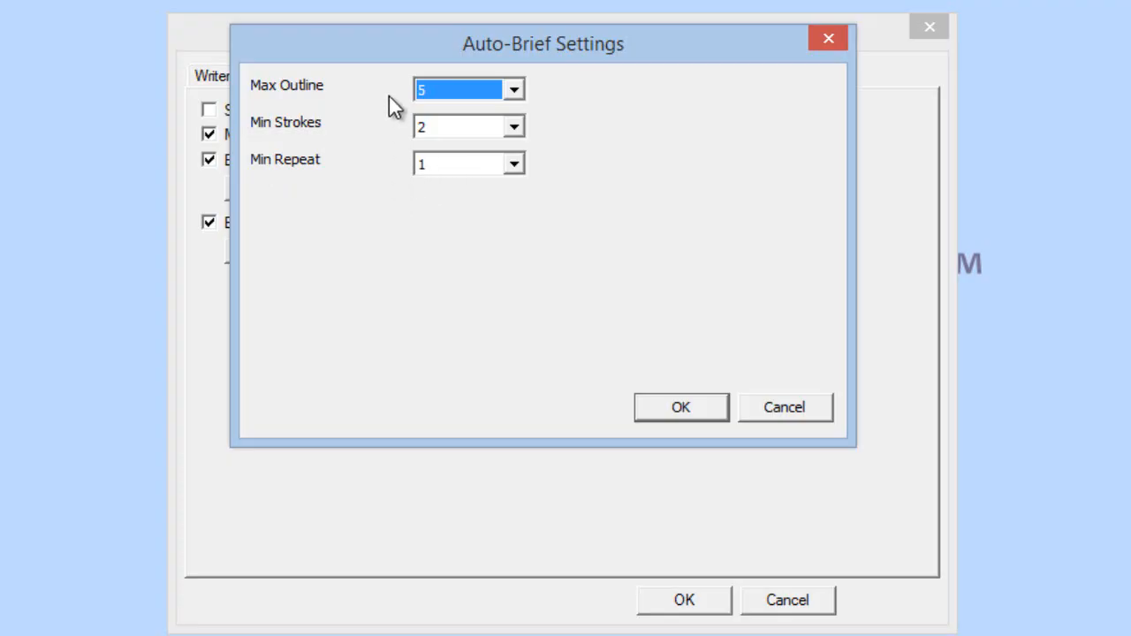
click(677, 408)
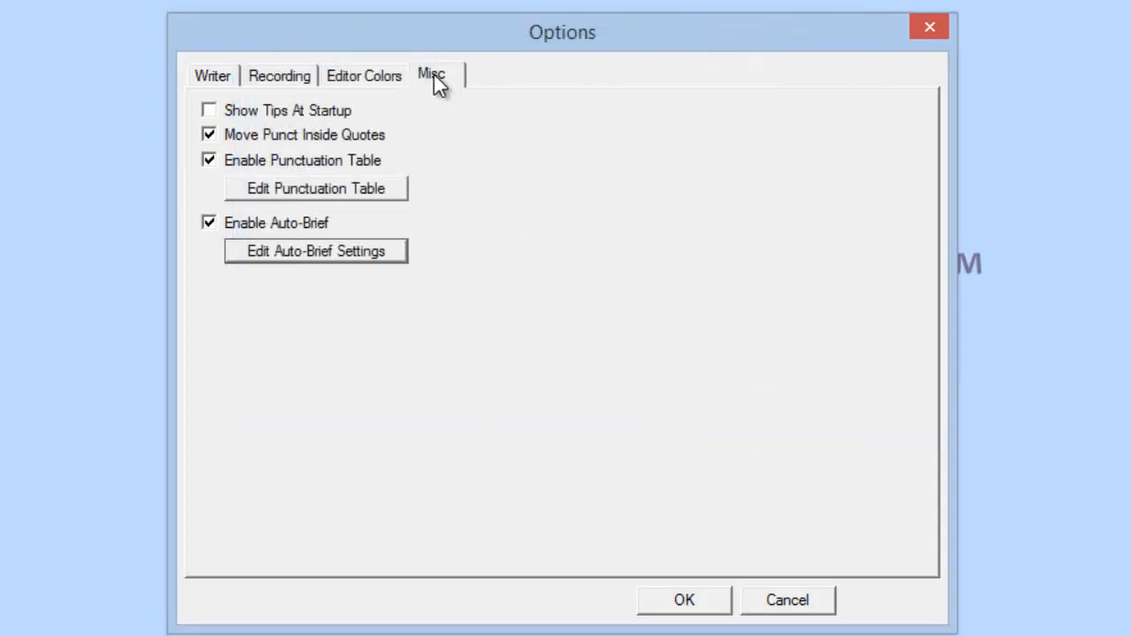